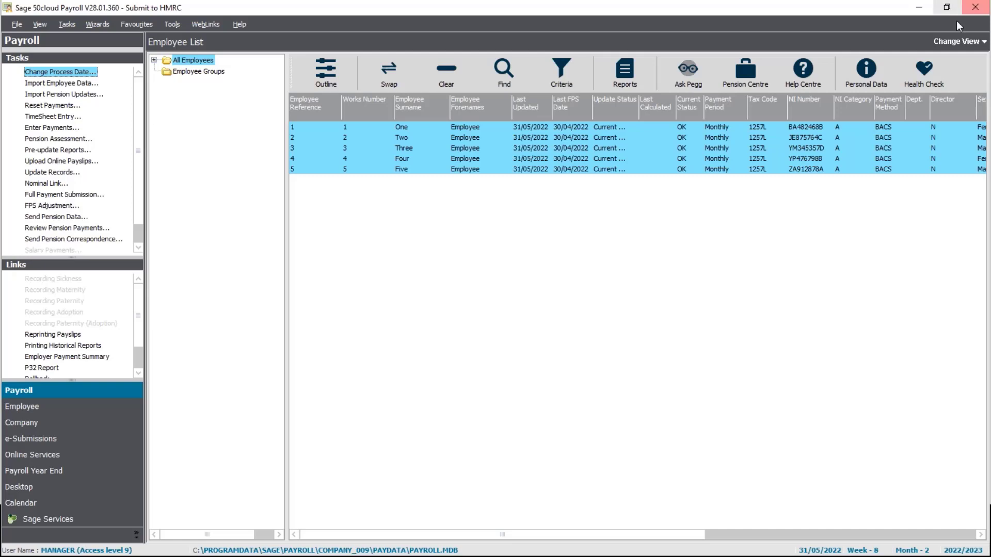
View the payroll process flow up to the Full Payment Submission stage and return to the employee list.
left_click(942, 43)
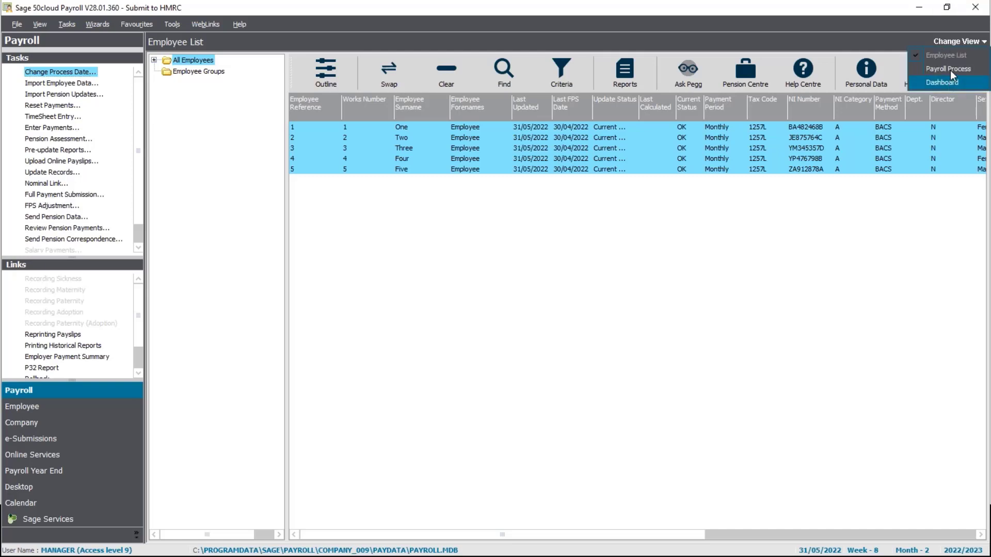
left_click(950, 70)
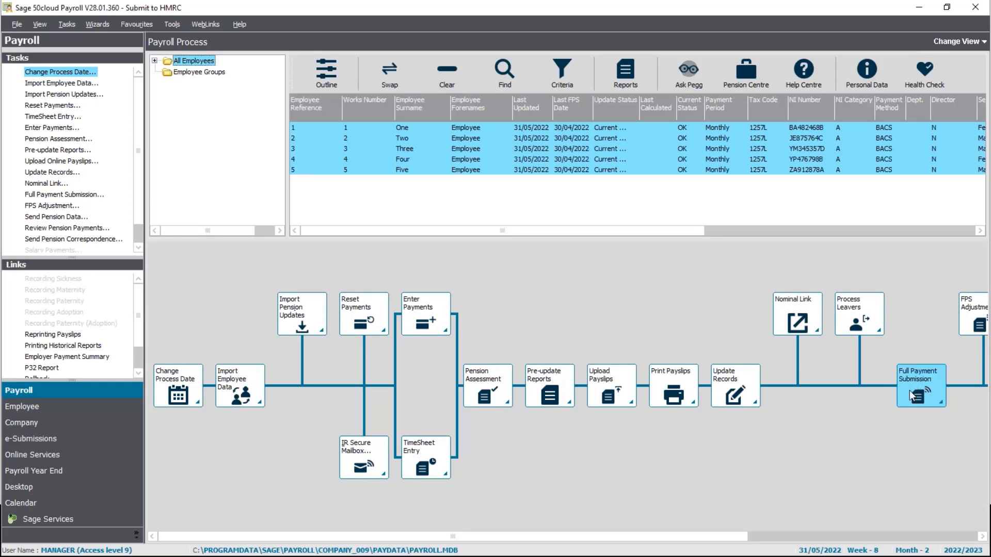
left_click_drag(727, 537, 762, 537)
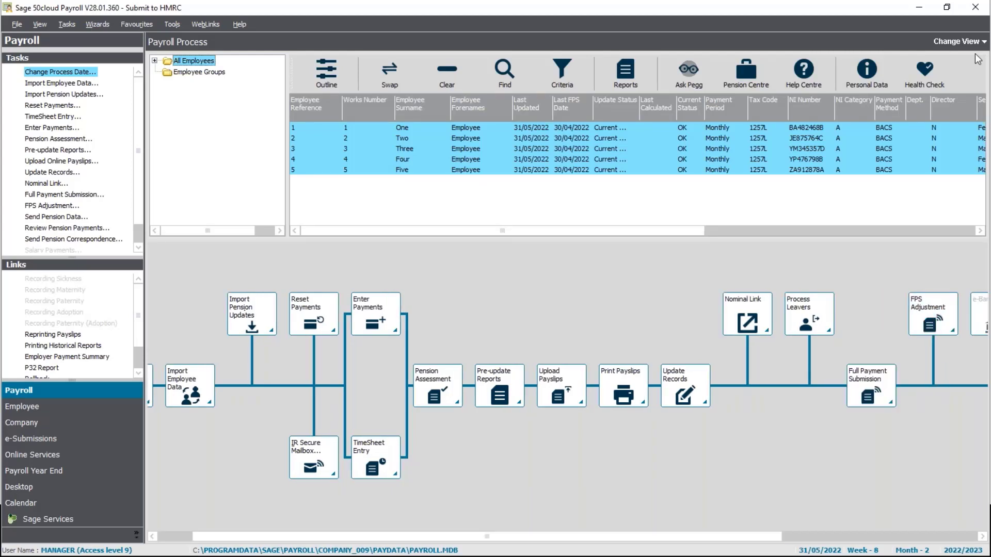
left_click(965, 42)
left_click(956, 52)
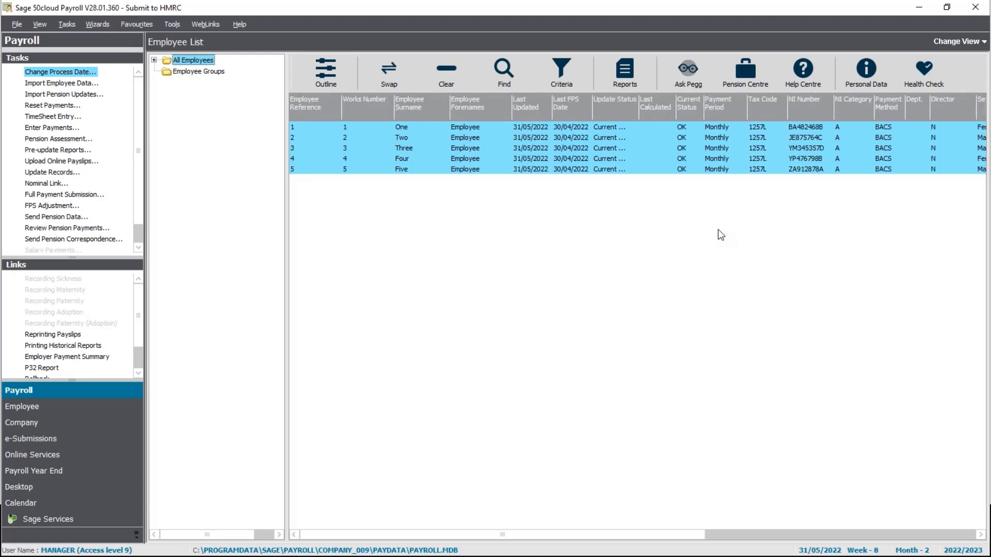
Start a Full Payment Submission for all employees, acknowledging that HMRC will not receive it and accepting the important notice.
left_click(58, 195)
left_click(93, 195)
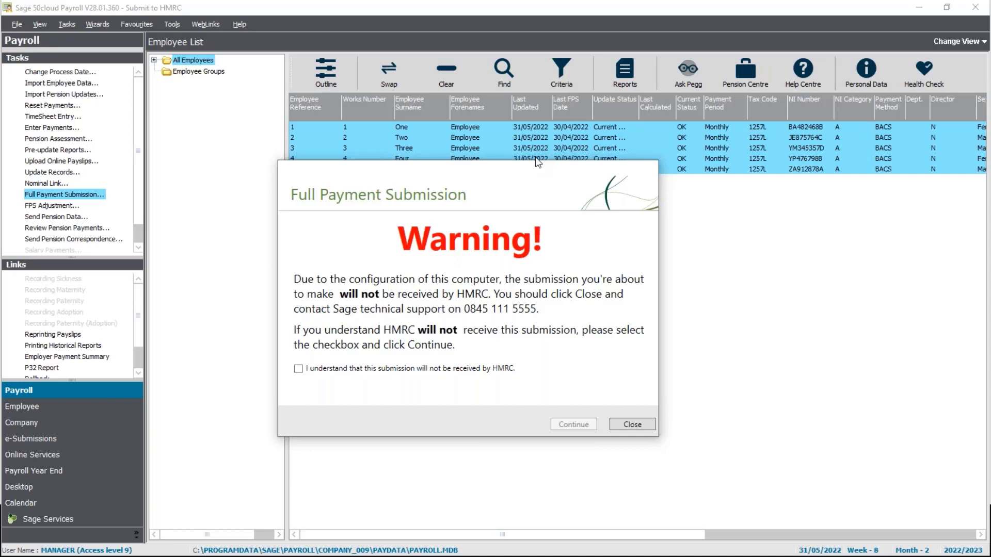
left_click(298, 368)
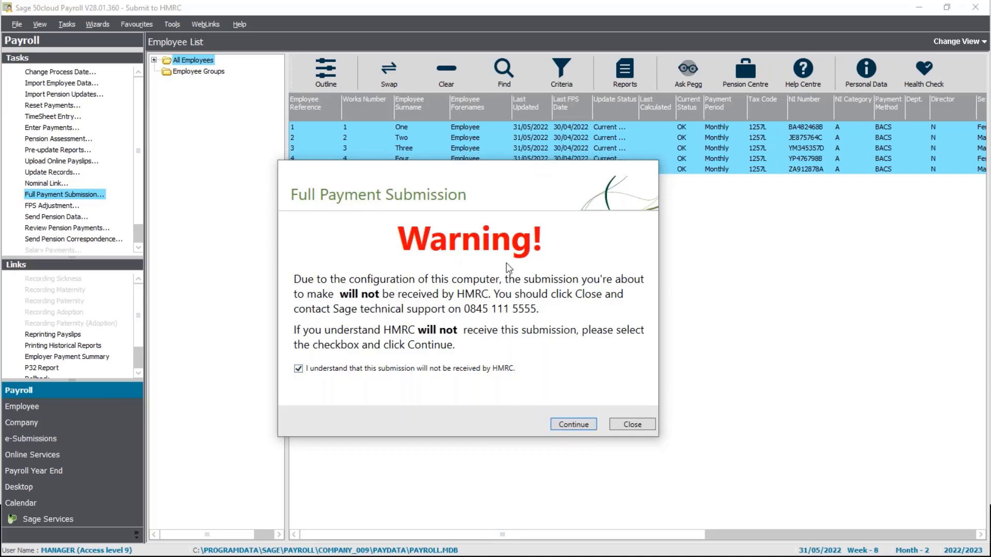
left_click(575, 425)
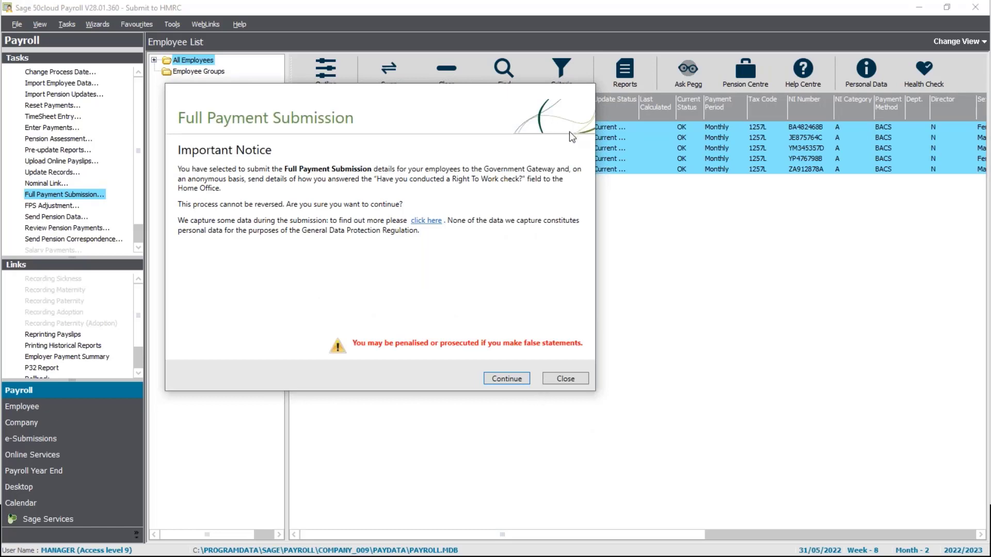
left_click(507, 379)
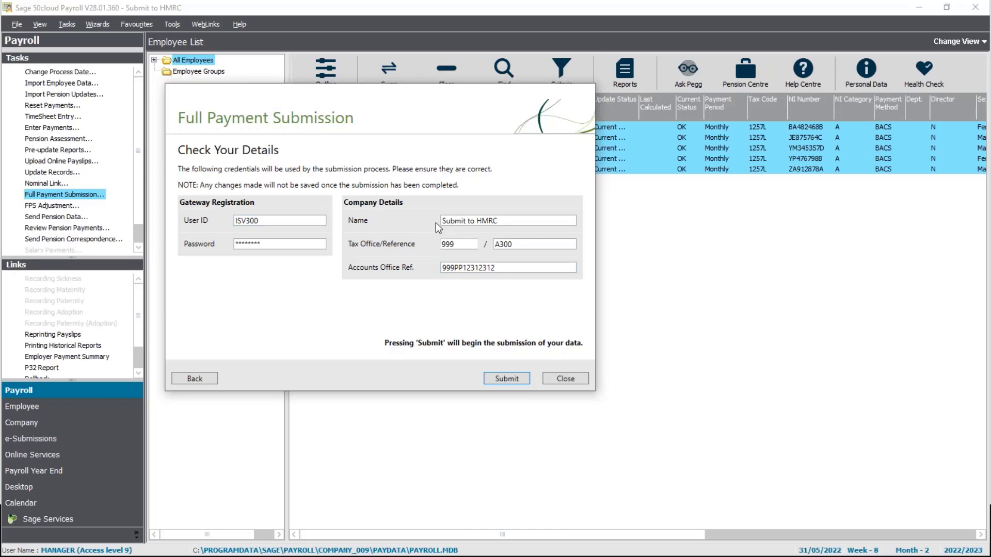
Submit the Full Payment Submission with the existing gateway and company details, and close the finished submission.
left_click(496, 378)
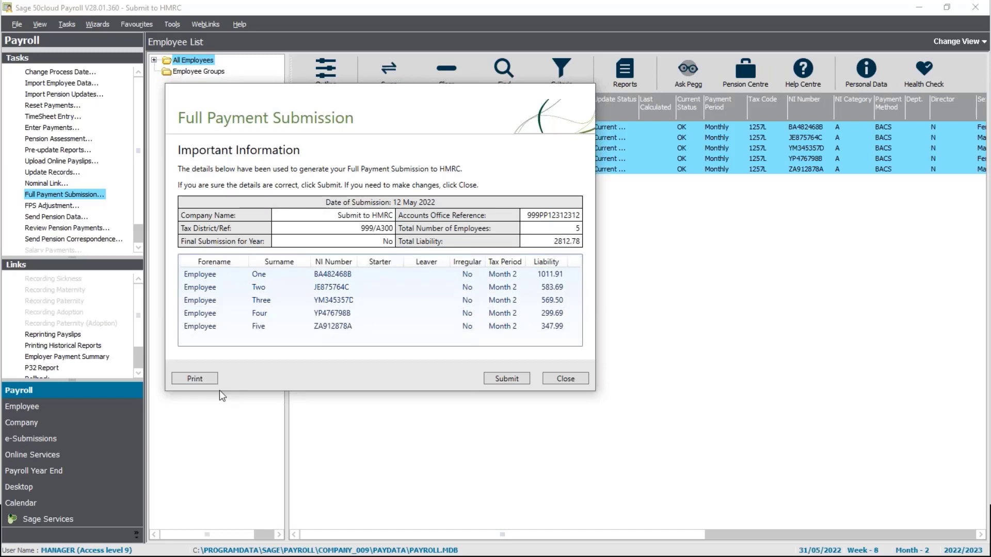
left_click(504, 379)
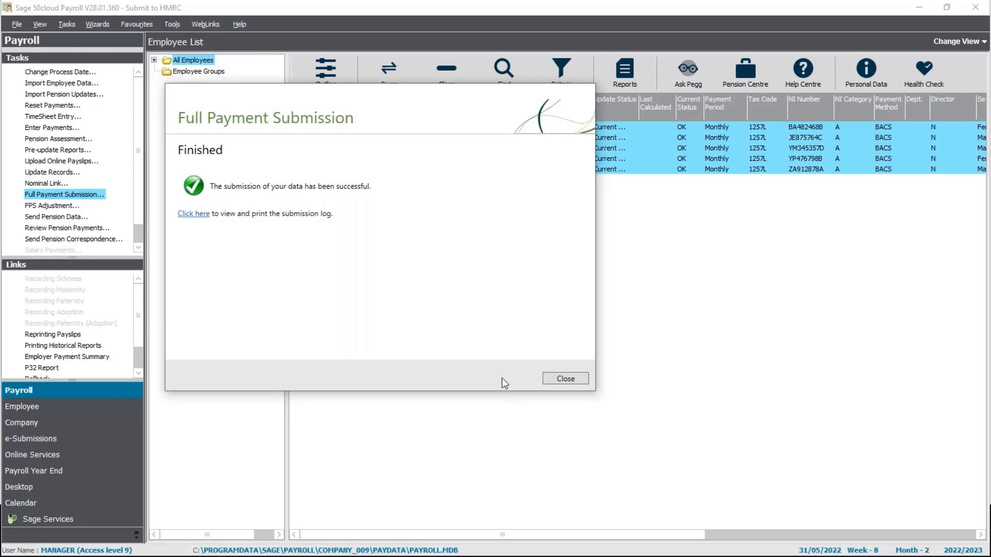
left_click(582, 378)
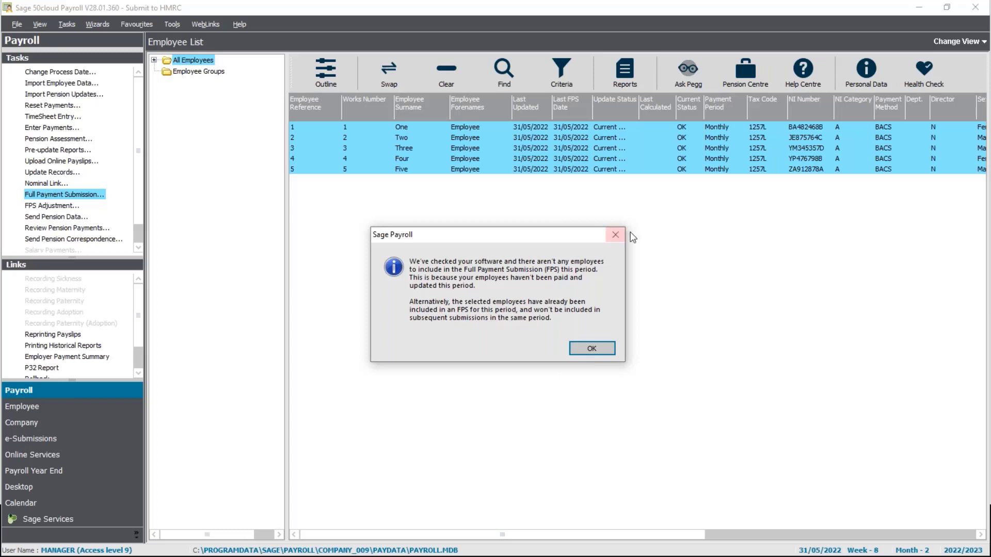
left_click(592, 349)
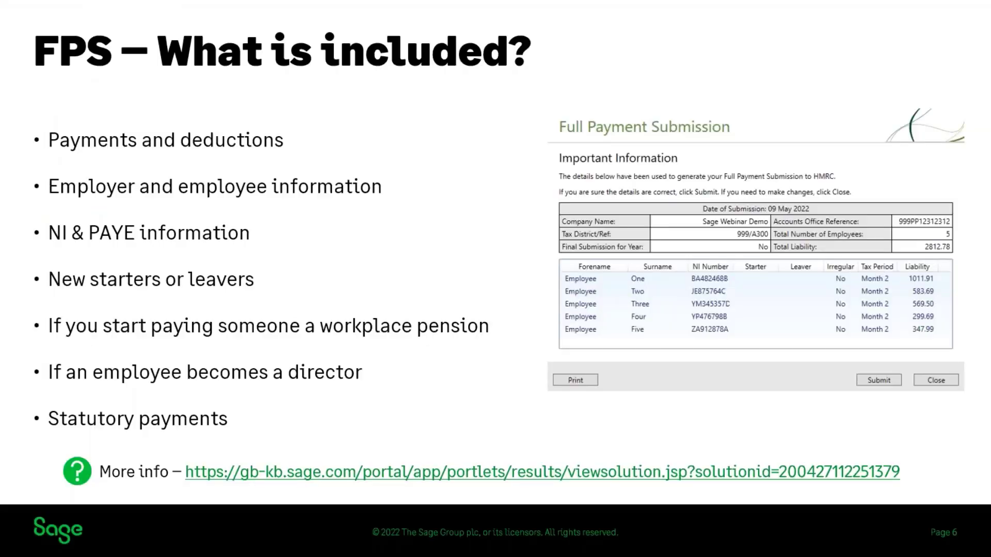
key("Right")
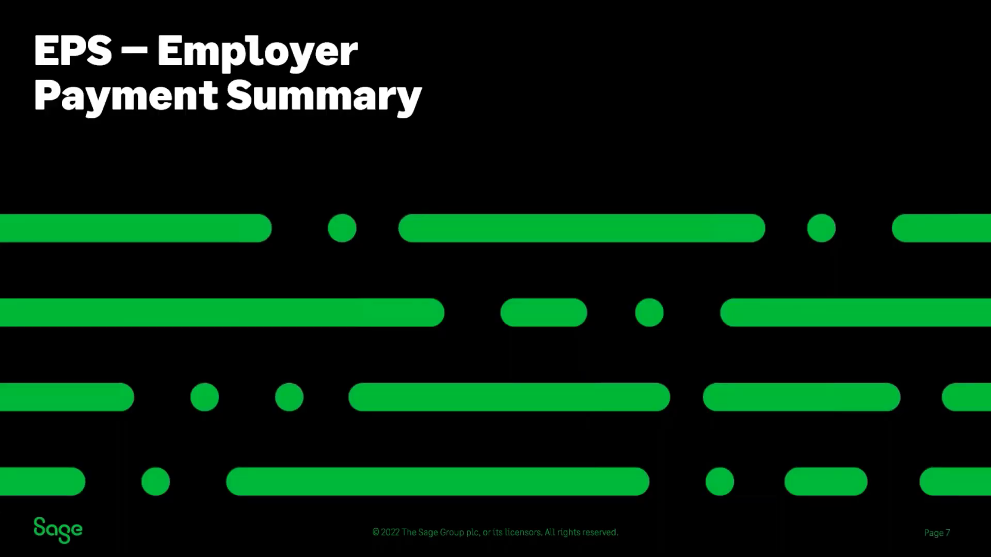
key("Right")
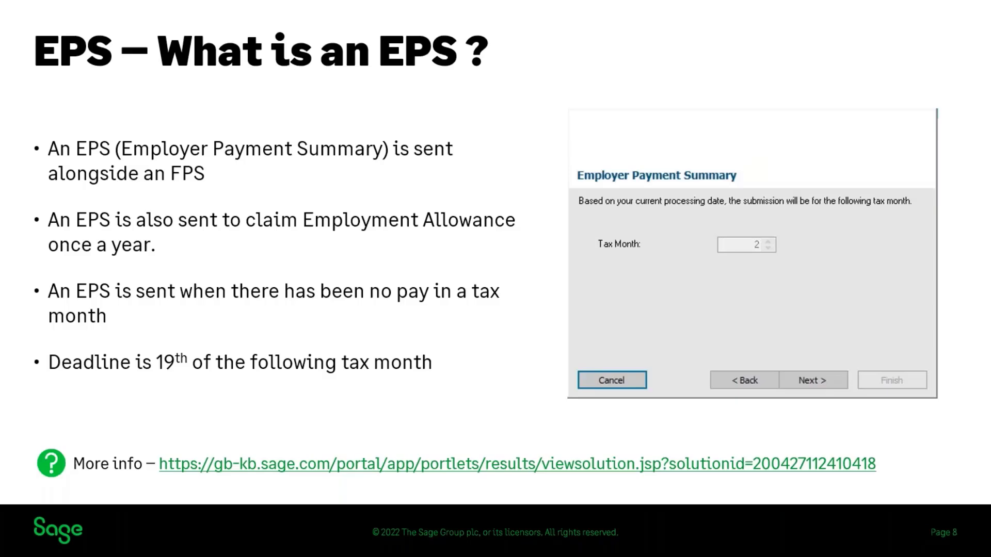
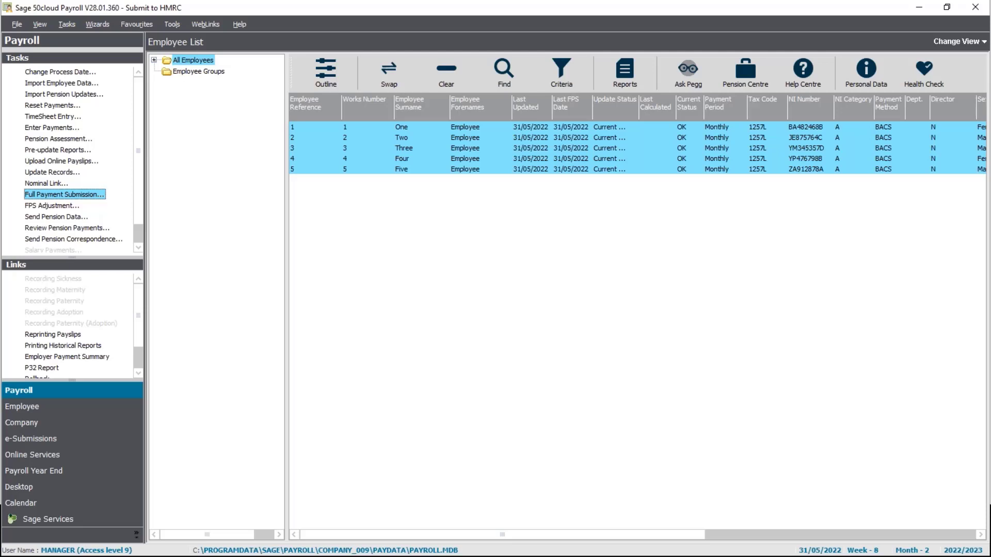
Start an Employer Payment Summary for adjusting the payment to HMRC and accept the proposed tax month.
left_click(82, 445)
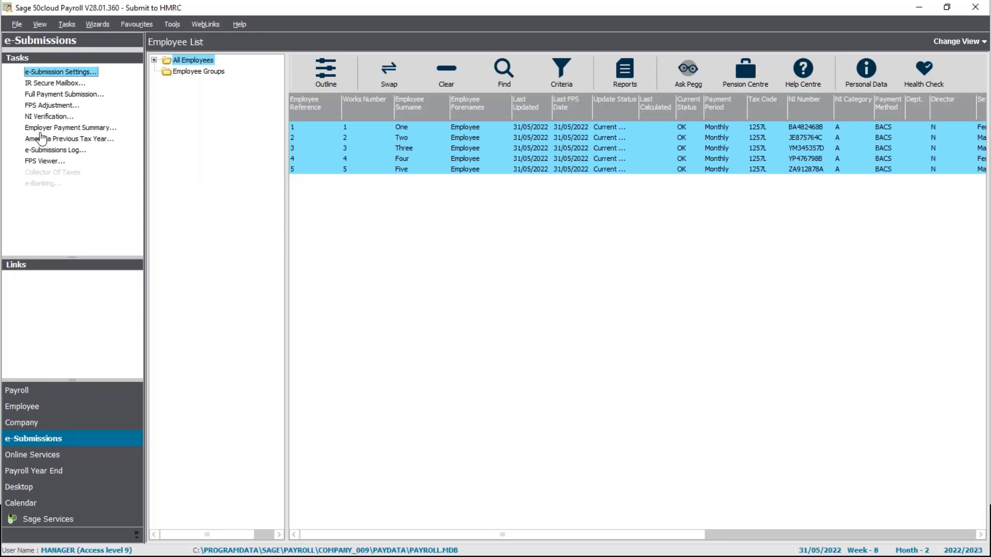
left_click(65, 128)
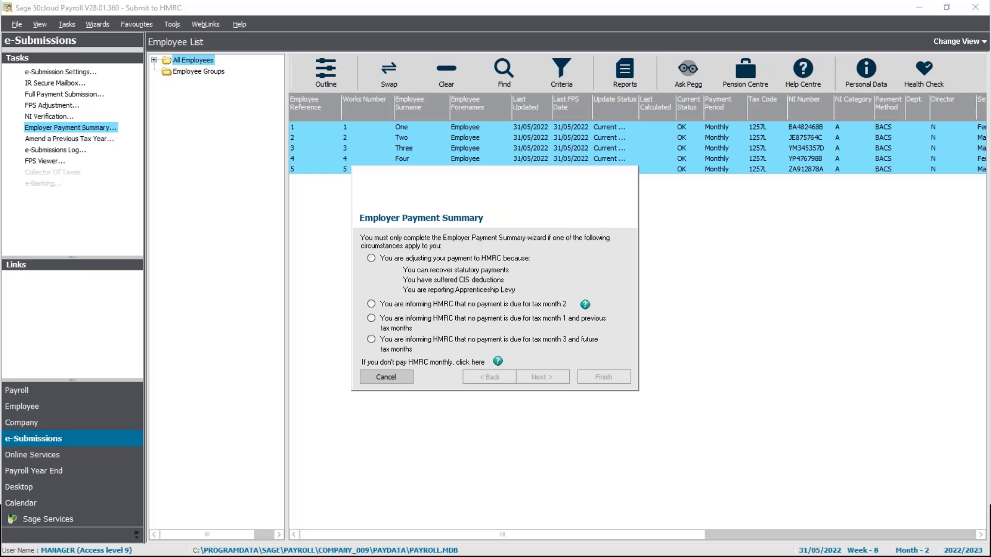
left_click(369, 258)
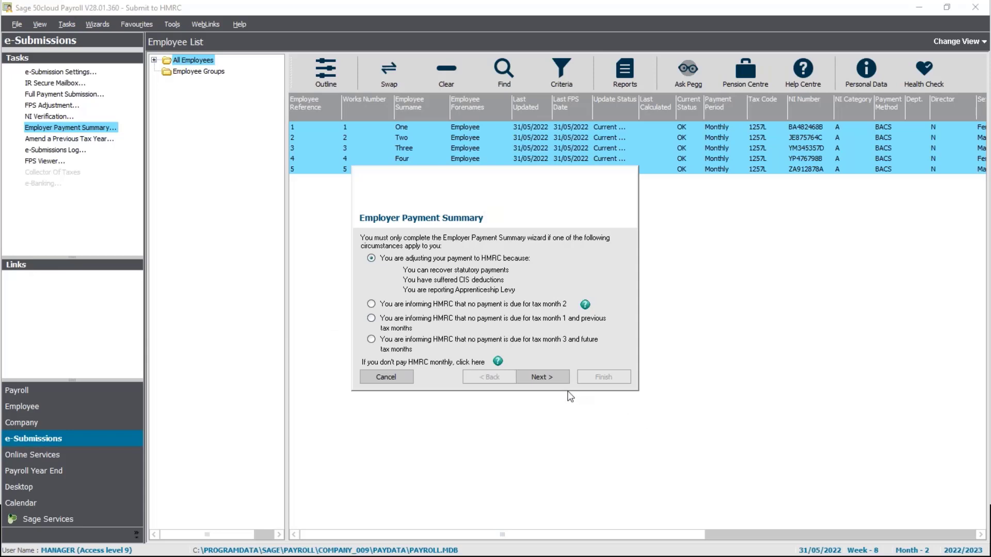
left_click(553, 377)
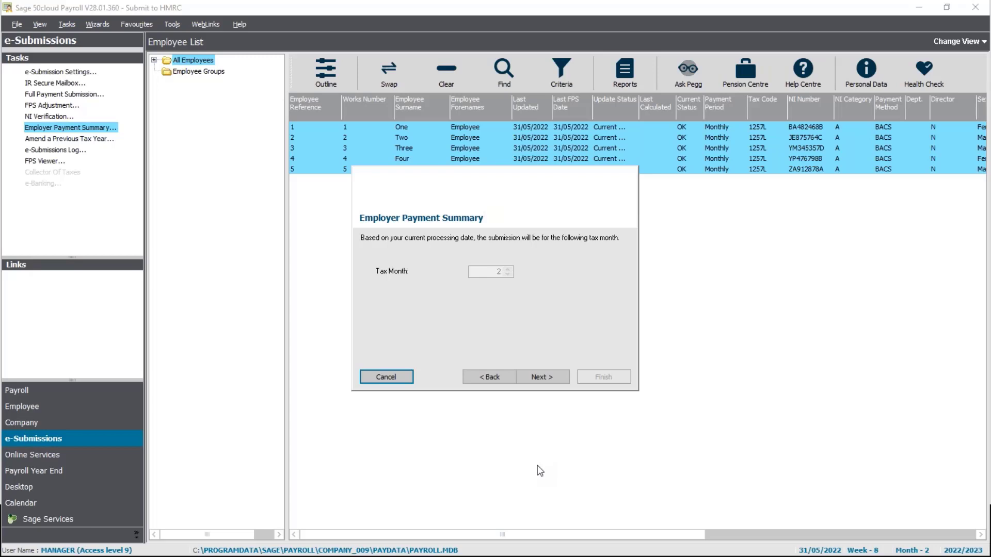
left_click(536, 373)
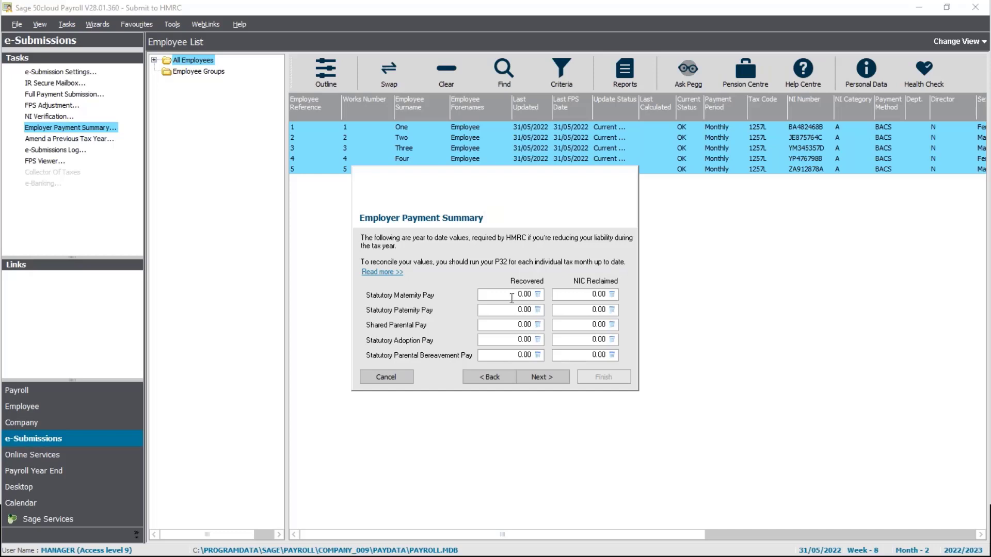
Enter 1245 as recovered Statutory Maternity Pay and finish the summary, keeping the default CIS deduction and apprenticeship levy values.
left_click(481, 293)
type("1245")
key("Tab")
left_click(556, 378)
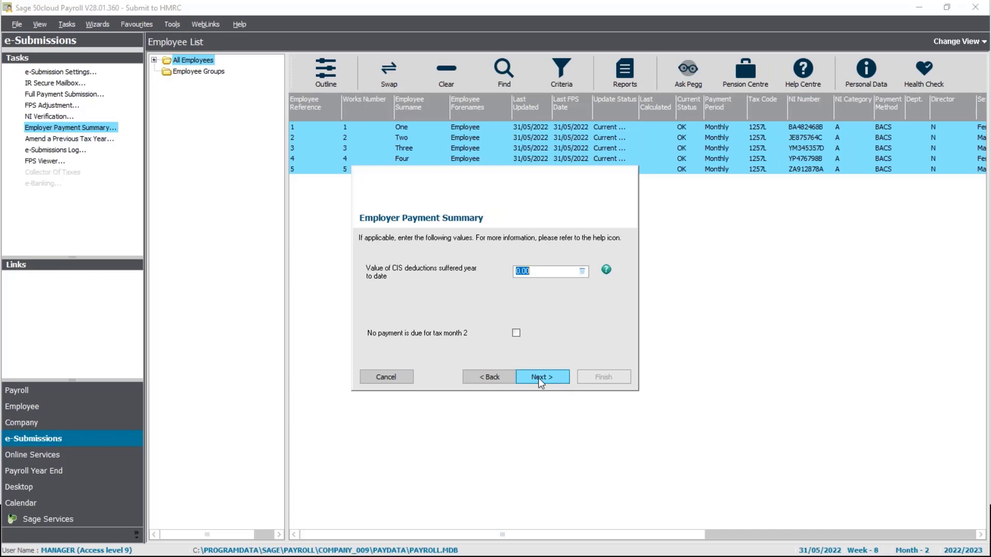
left_click(540, 377)
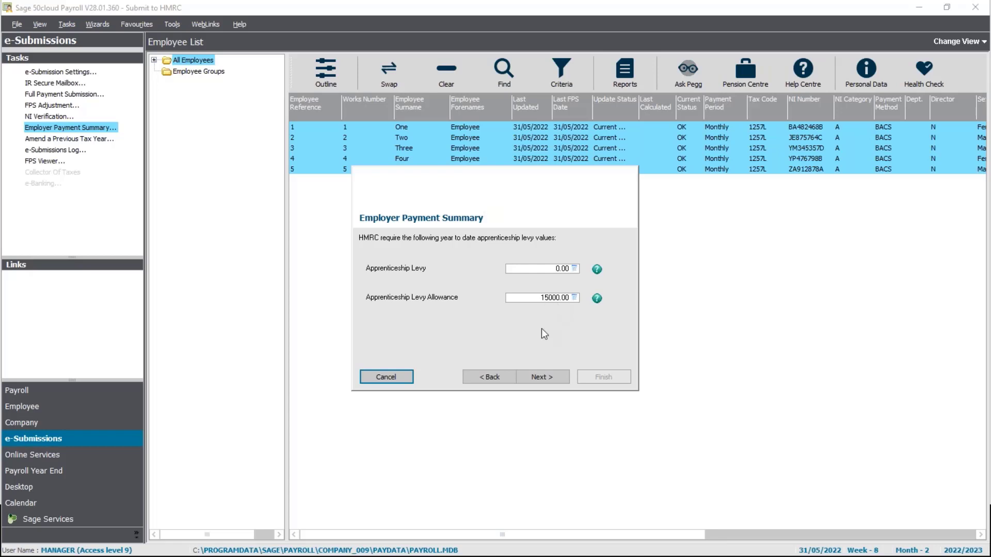
left_click(548, 378)
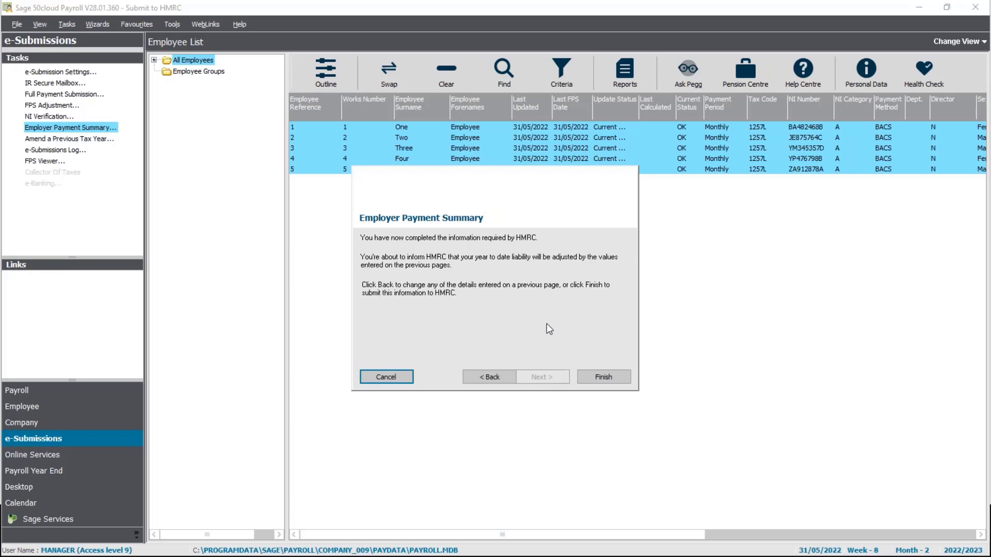
left_click(609, 377)
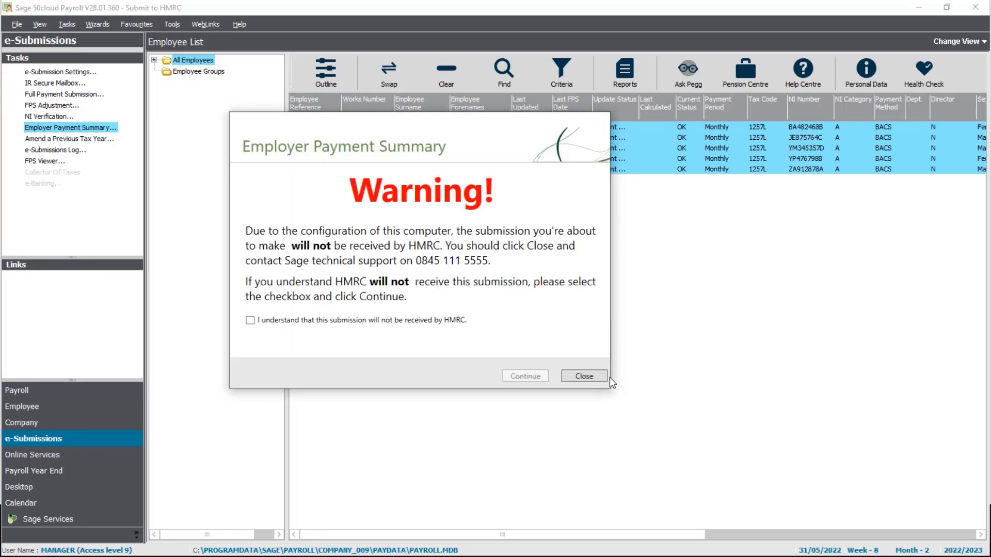
Acknowledge that HMRC will not receive the Employer Payment Summary, and submit it with the existing gateway and company details.
left_click(280, 321)
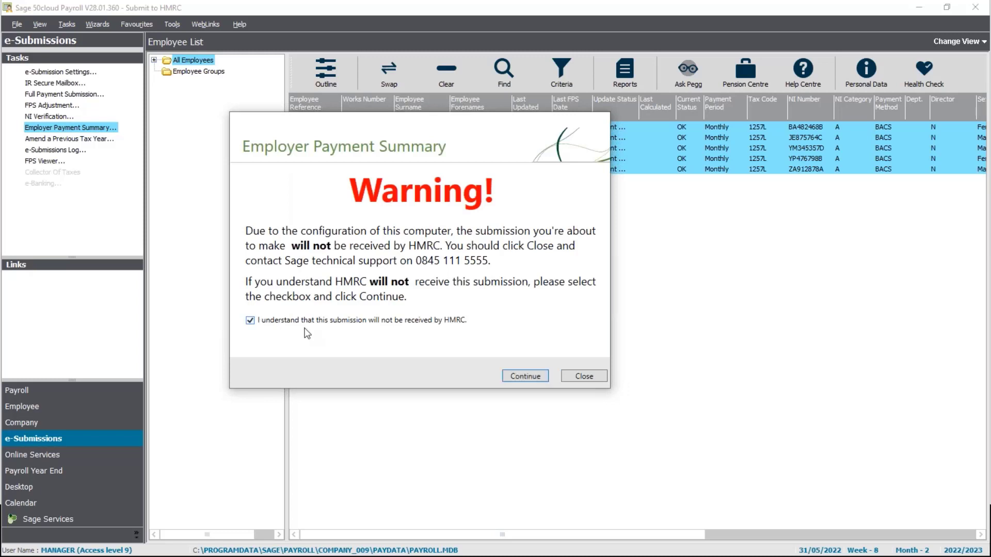
left_click(526, 377)
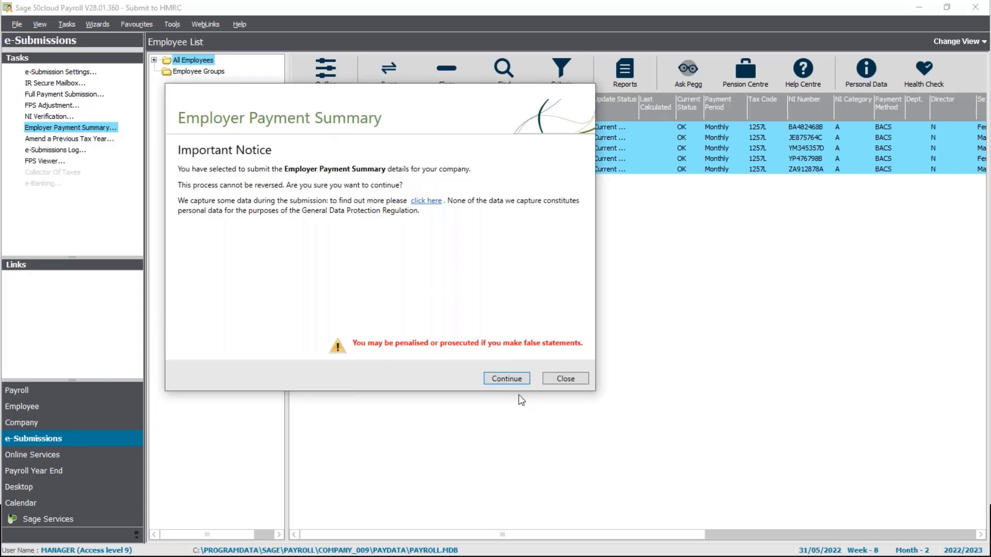
left_click(505, 379)
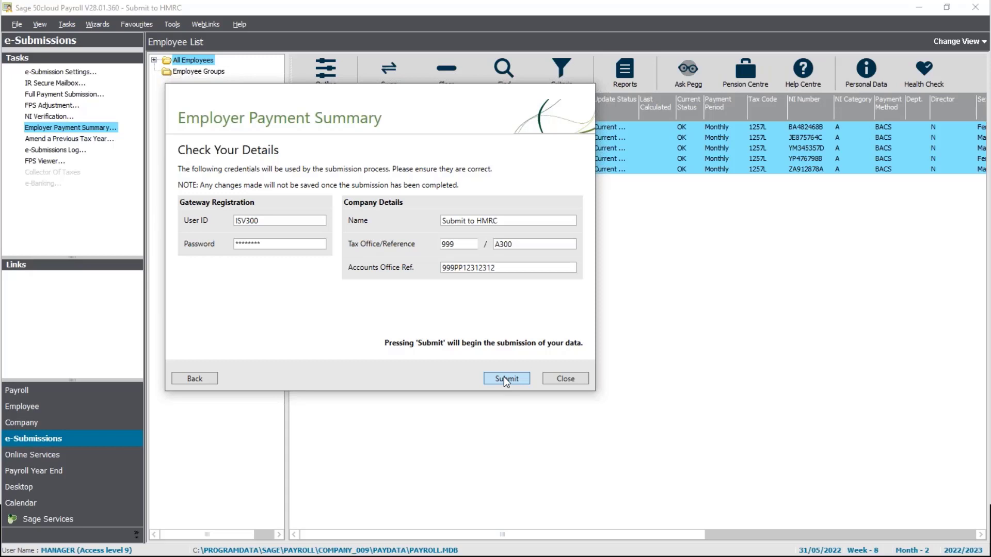
left_click(505, 378)
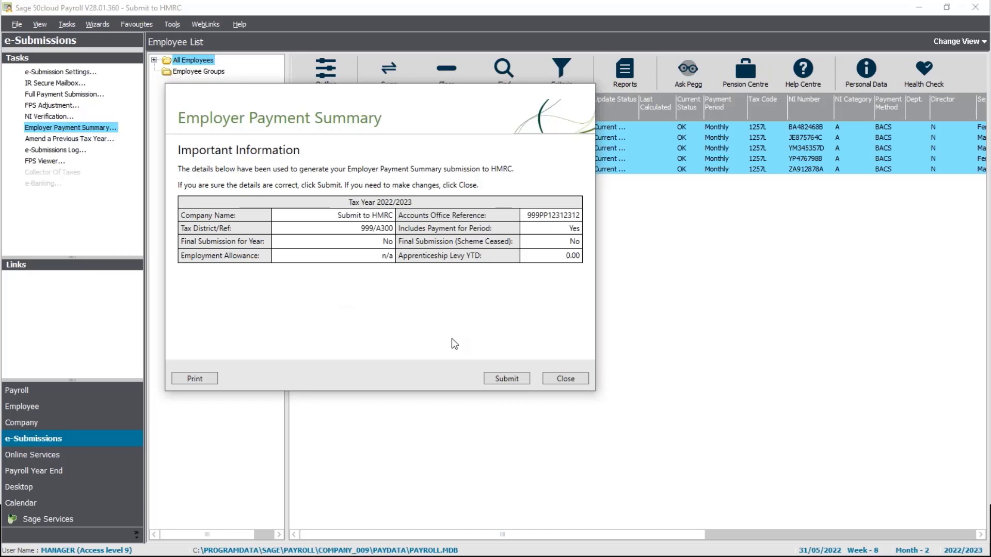
left_click(513, 377)
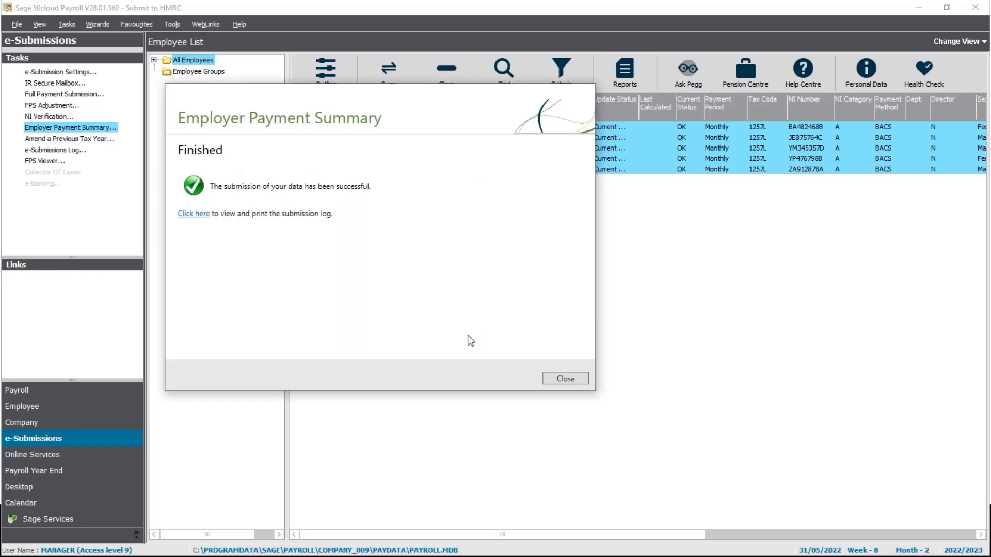
left_click(571, 382)
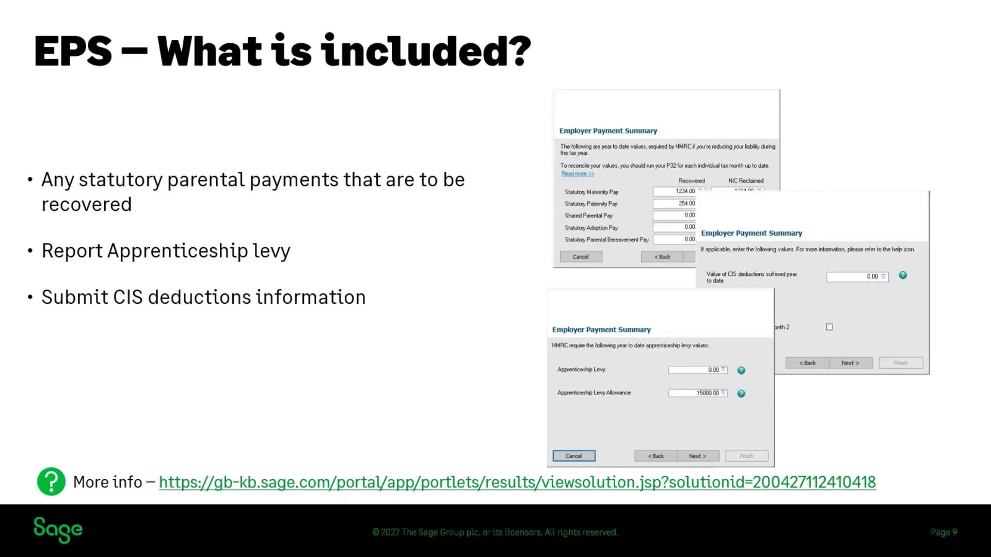
key("Right")
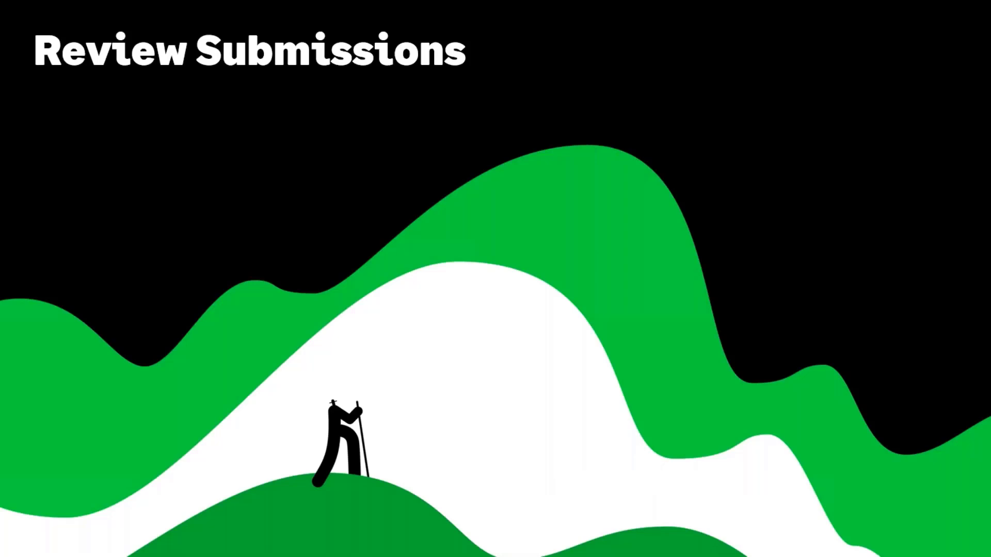